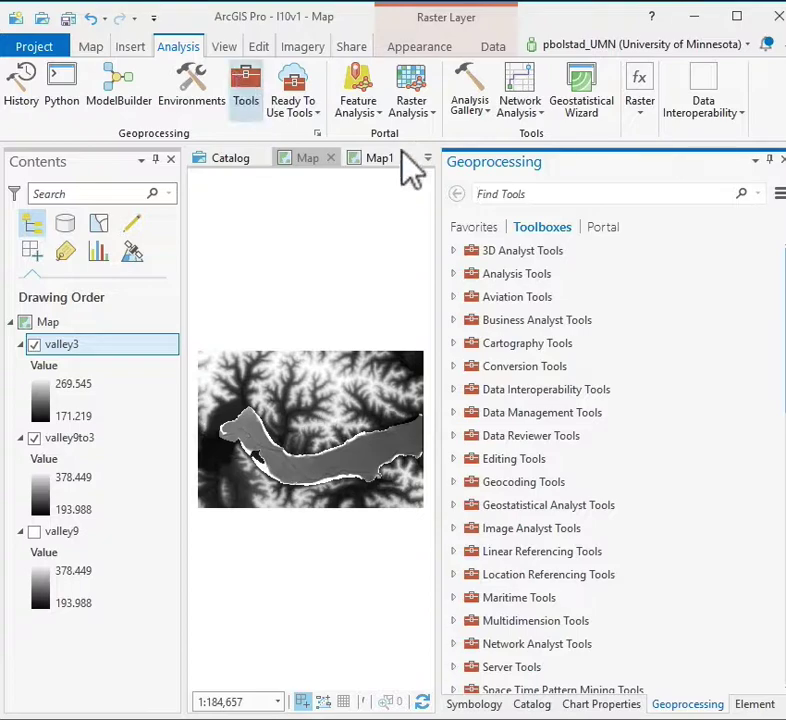
- Open the Raster Calculator from the Map Algebra toolset of the Spatial Analyst Tools
click(481, 227)
click(547, 232)
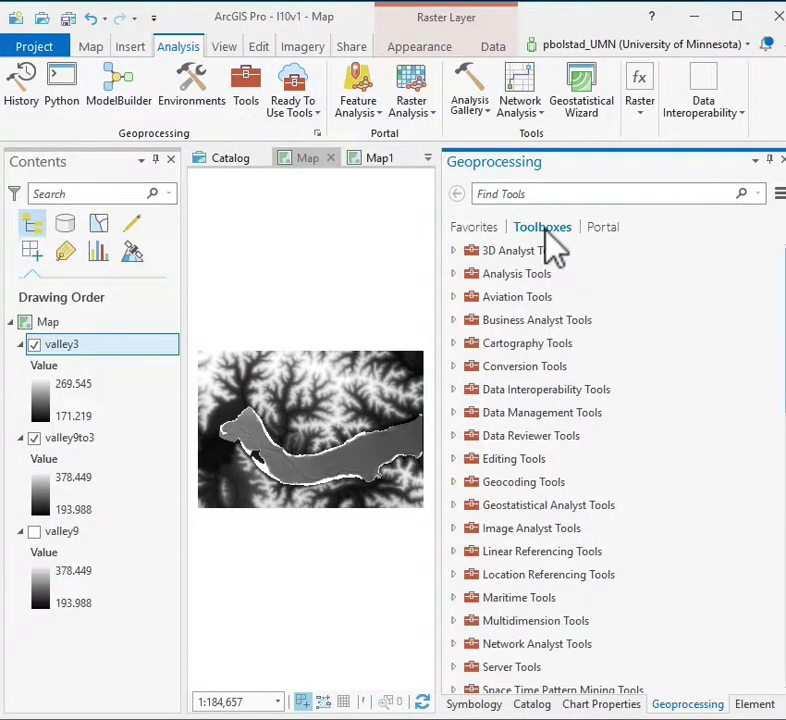
scroll(558, 375, down, 3)
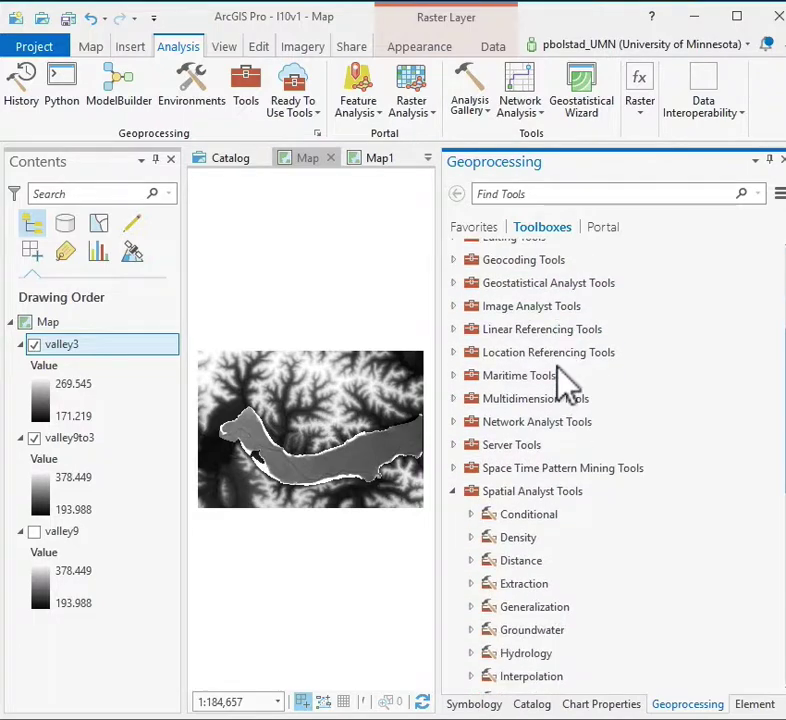
click(454, 491)
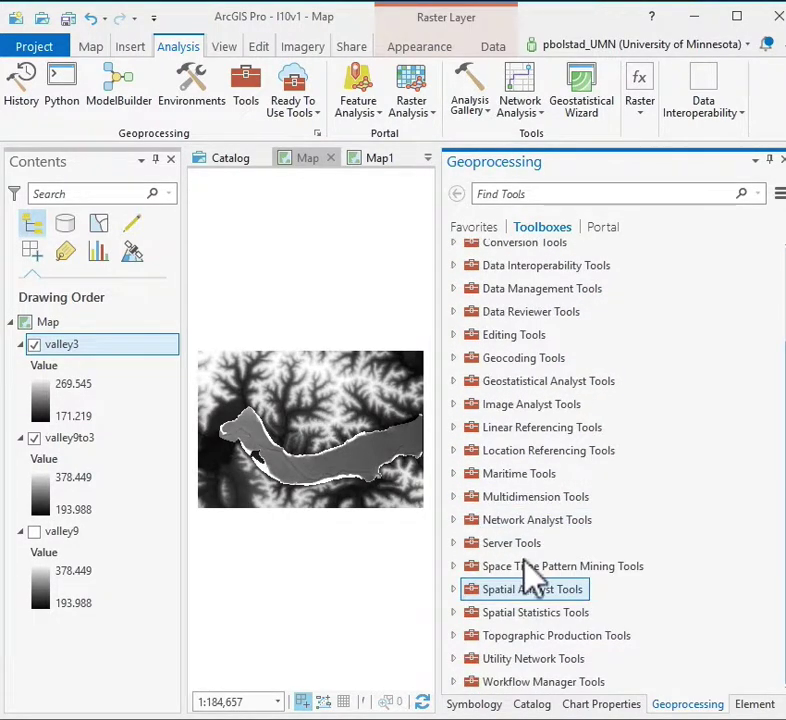
click(453, 589)
scroll(605, 526, down, 5)
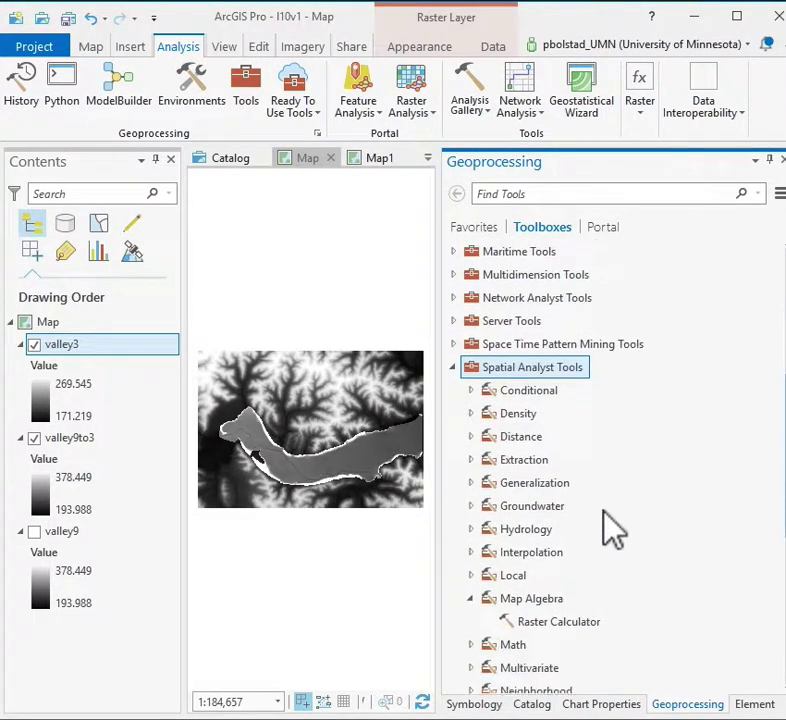
double_click(551, 470)
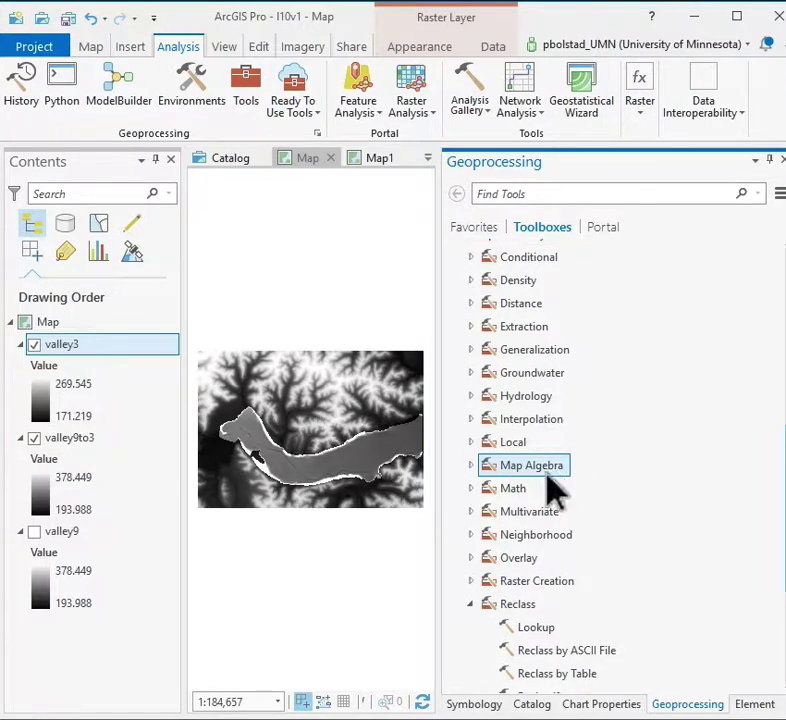
double_click(547, 470)
click(558, 491)
double_click(559, 492)
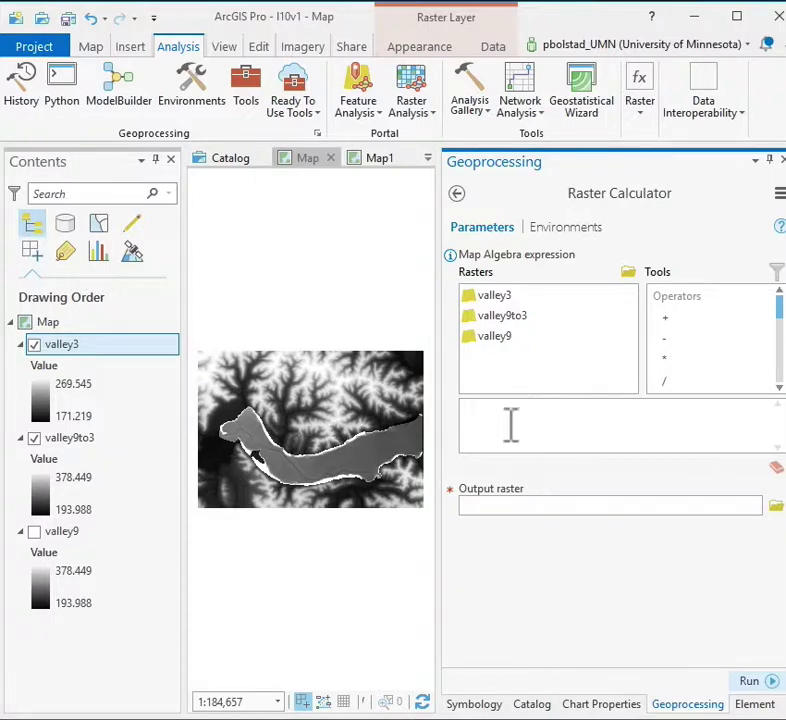
- Paste the expression Con(IsNull("valley3"),"valley9to3","valley3") as the map algebra expression
click(479, 415)
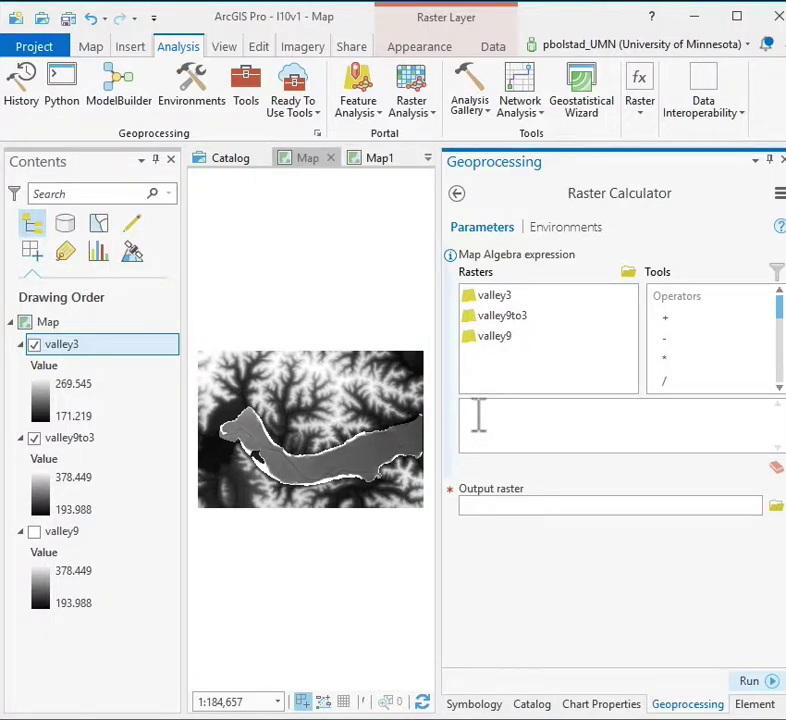
right_click(479, 415)
click(526, 507)
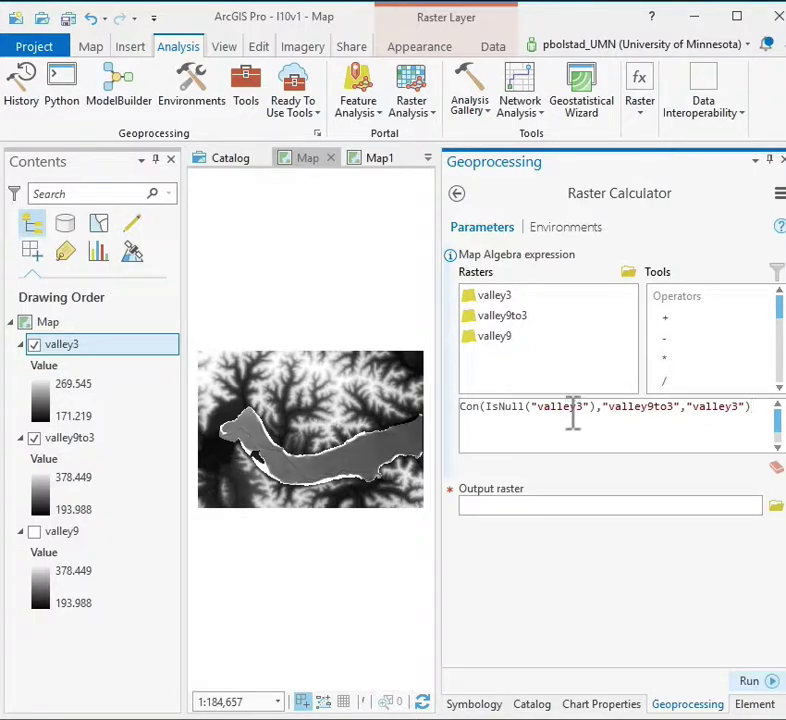
- Hide and reshow the valley3 and valley9to3 layers one at a time to compare their coverage on the map
click(34, 345)
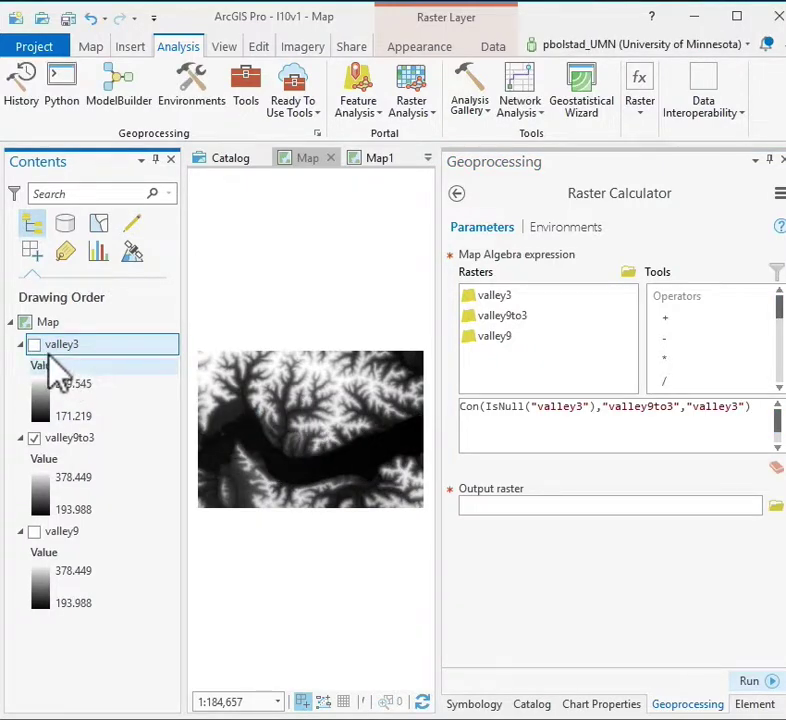
click(34, 345)
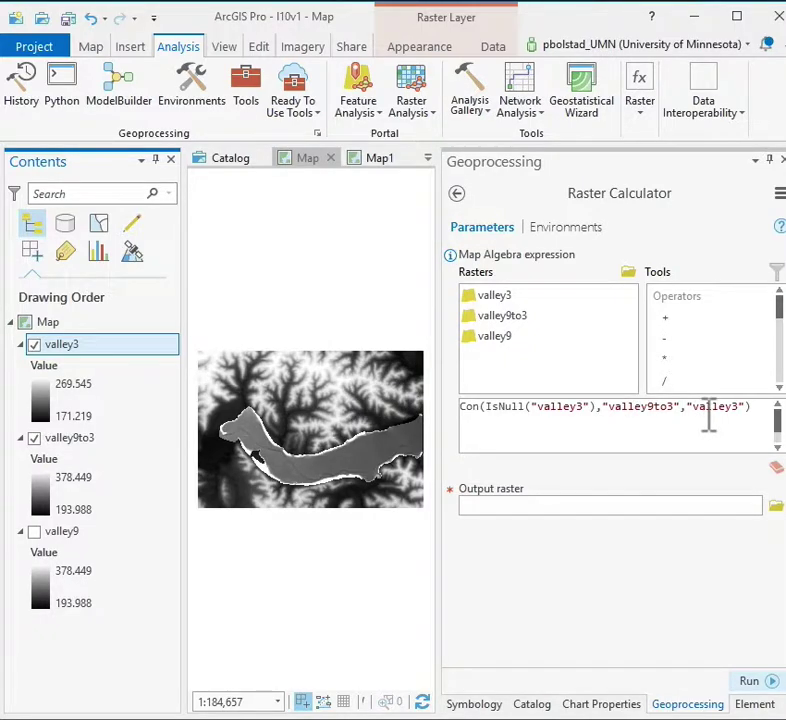
click(34, 438)
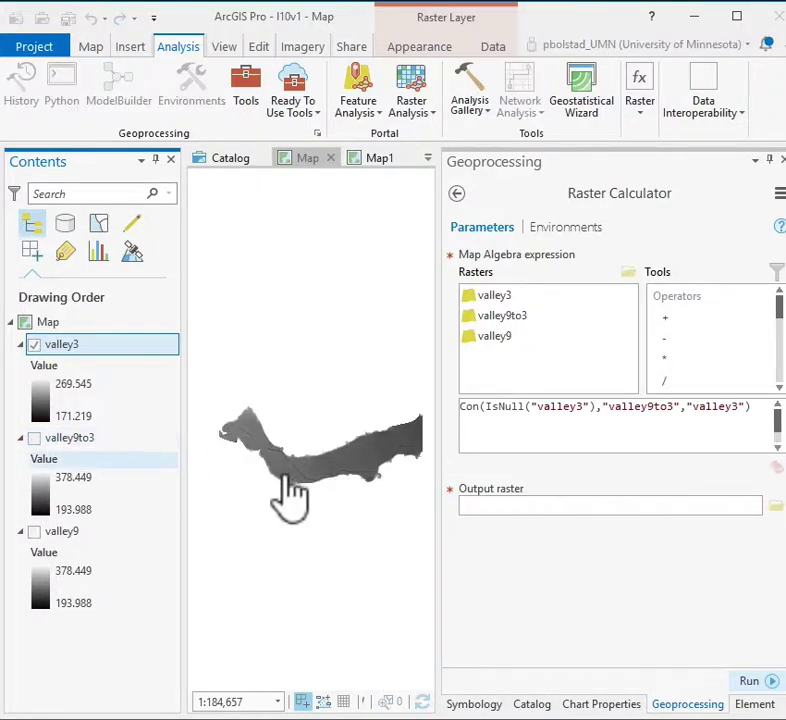
click(34, 438)
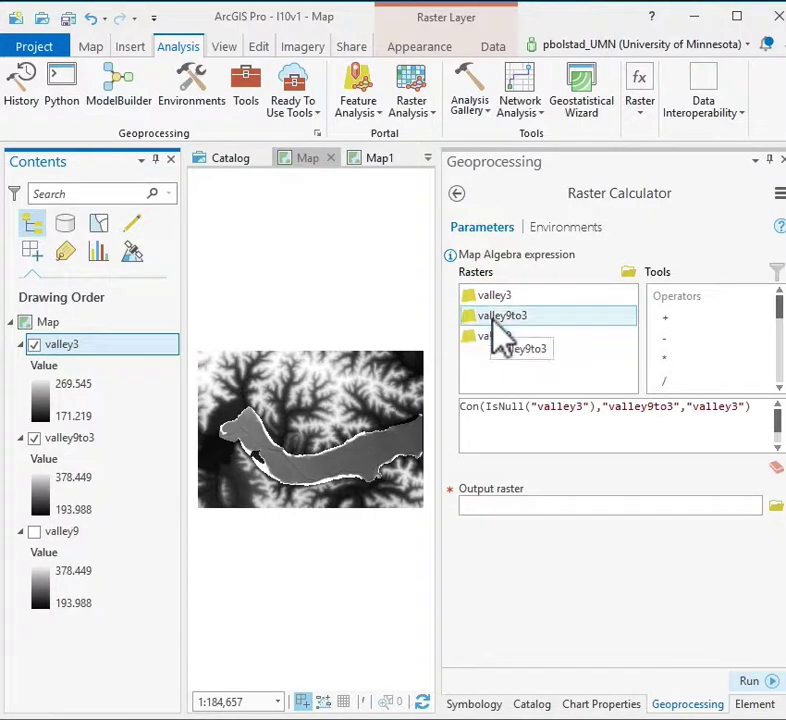
- Name the output raster conout in the l10v1 geodatabase and run the Raster Calculator
click(530, 504)
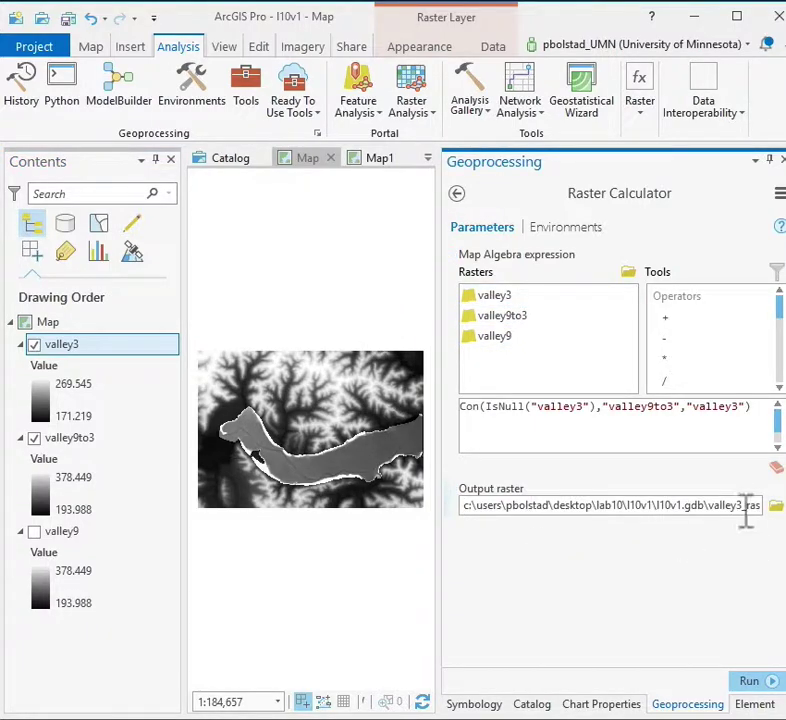
double_click(712, 505)
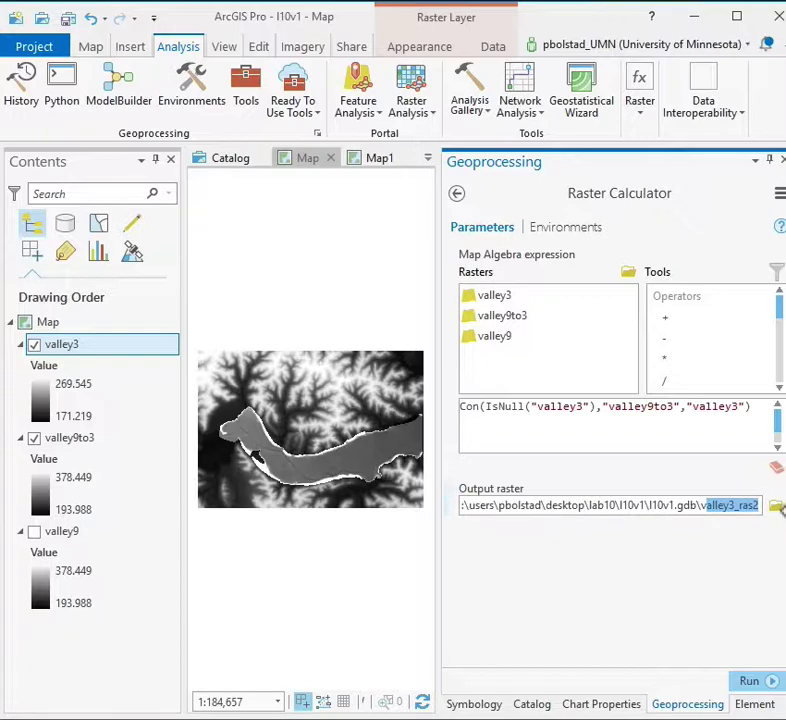
text(conout)
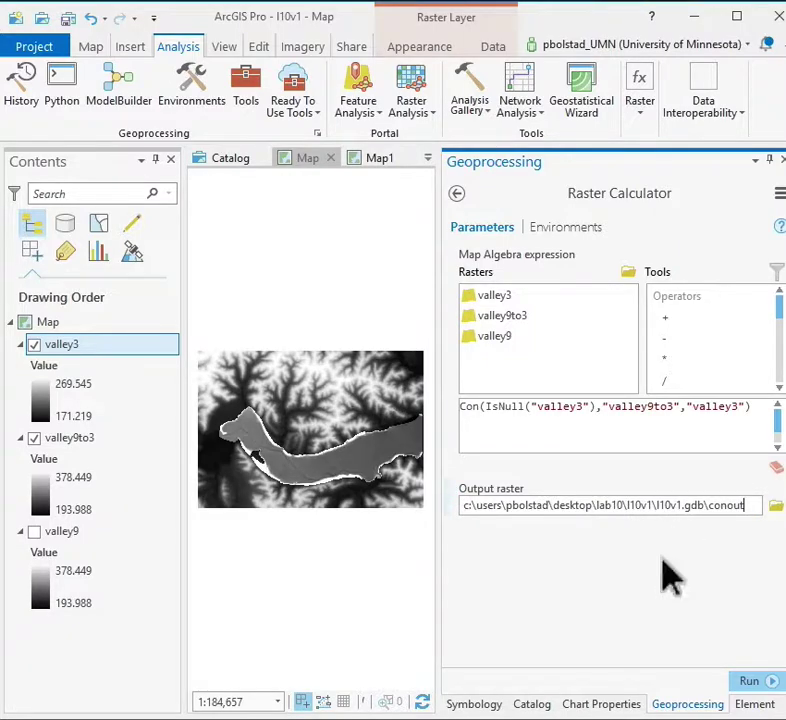
click(762, 679)
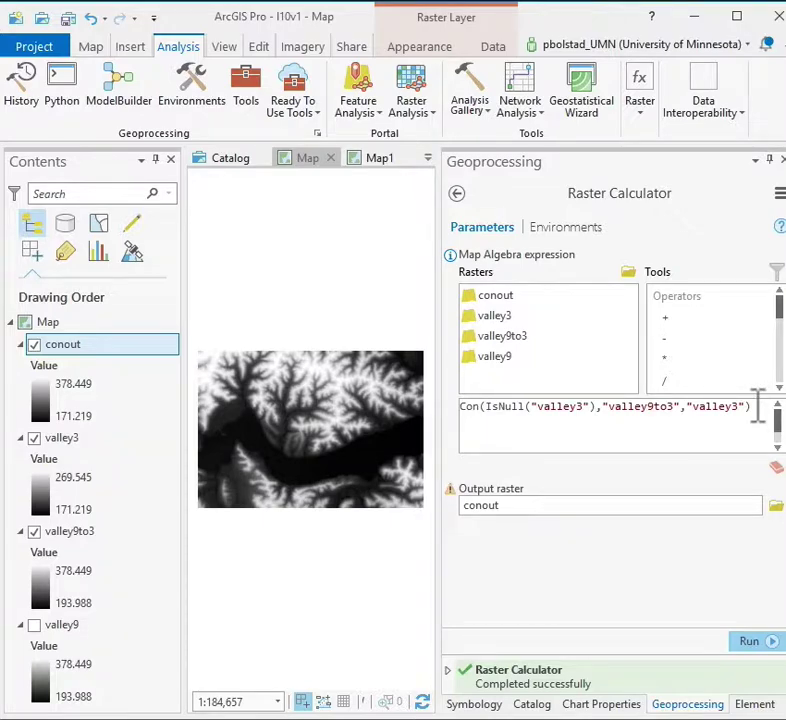
- Clear the map algebra expression and start rebuilding it as a Con function with IsNull("valley3") as its condition
drag(752, 406, 433, 407)
key(Delete)
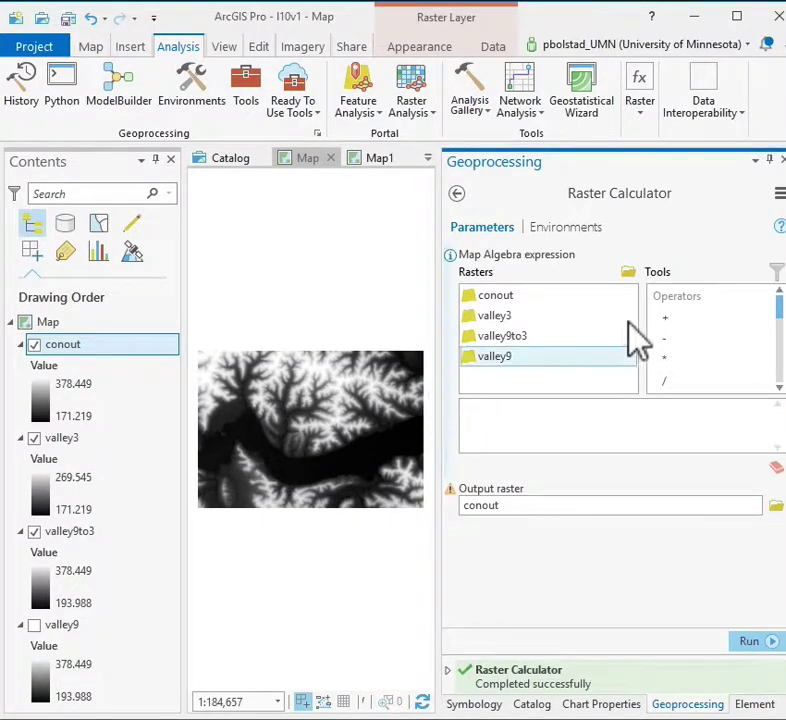
mouse_move(781, 310)
mouse_down()
mouse_move(779, 388)
mouse_move(777, 323)
mouse_up()
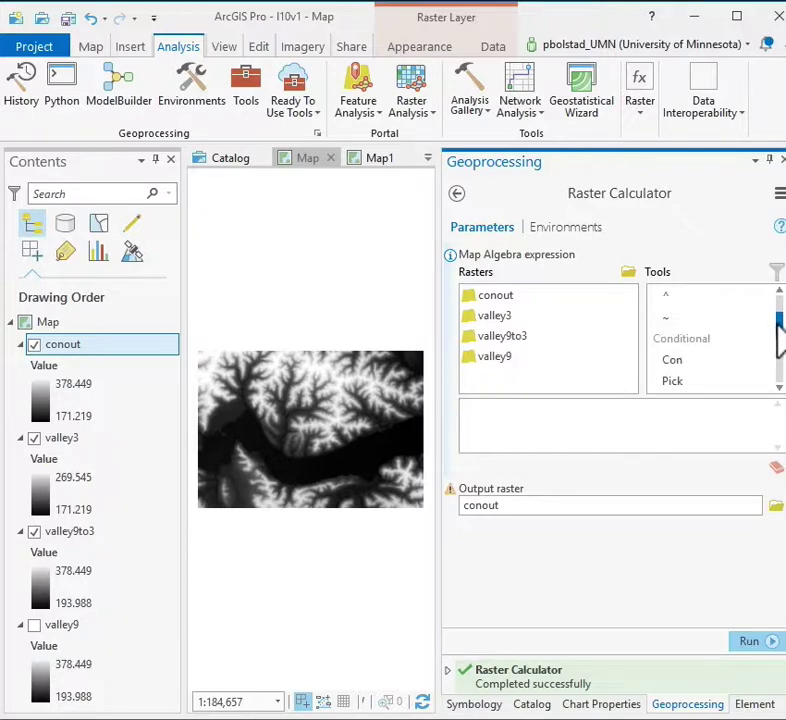
double_click(671, 361)
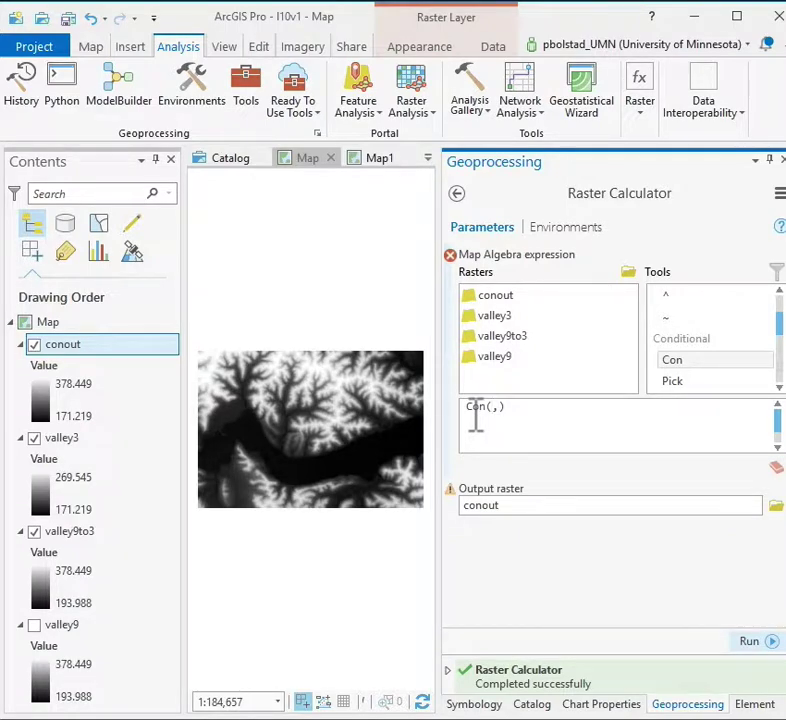
drag(781, 333, 771, 385)
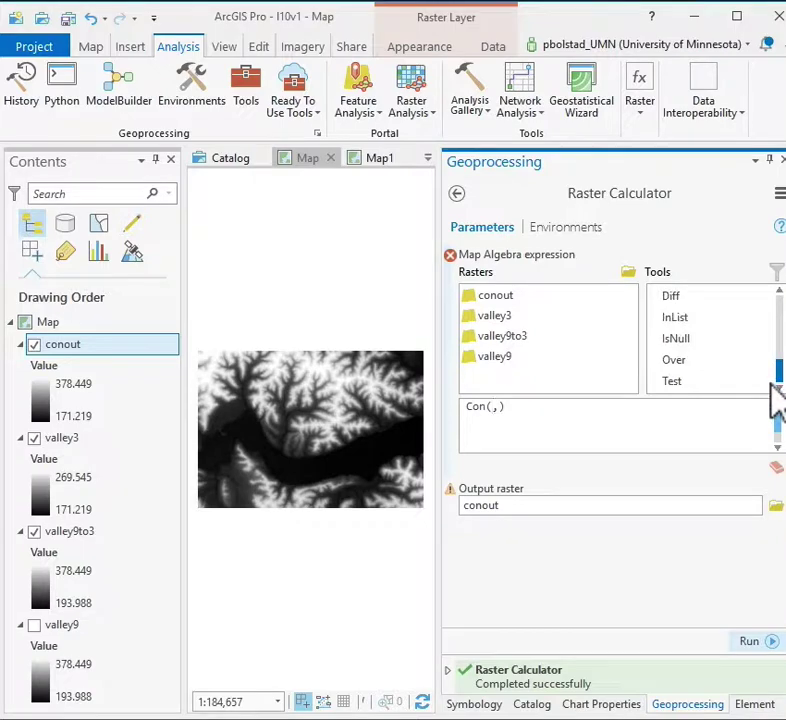
double_click(680, 346)
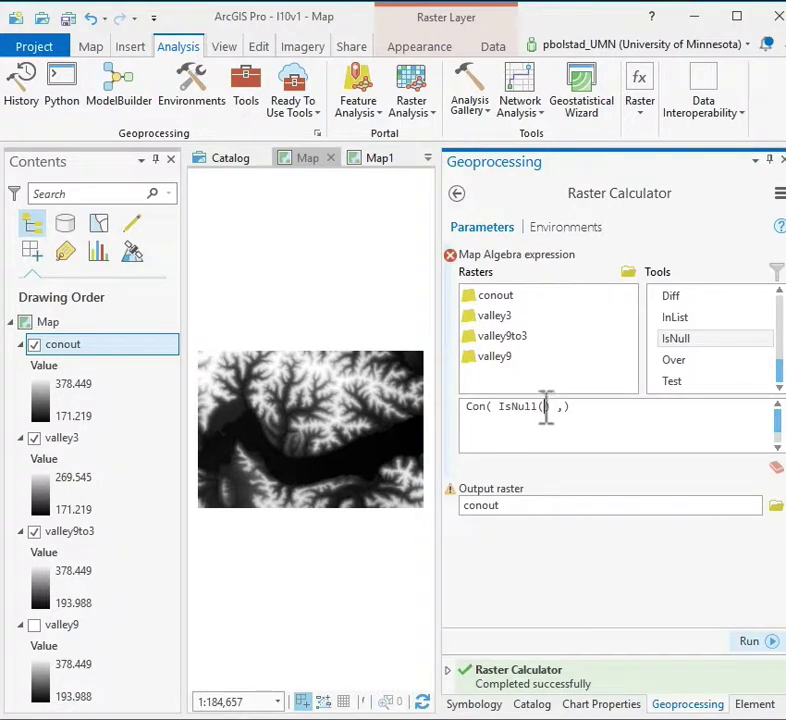
double_click(500, 316)
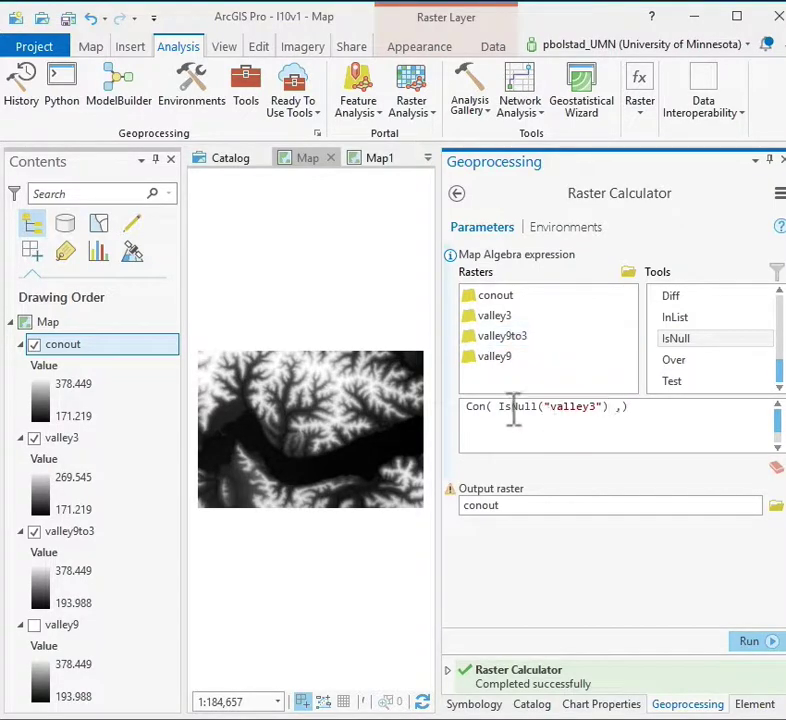
- Insert valley9to3 as the true raster and valley3 as the false raster in the Con expression
click(609, 407)
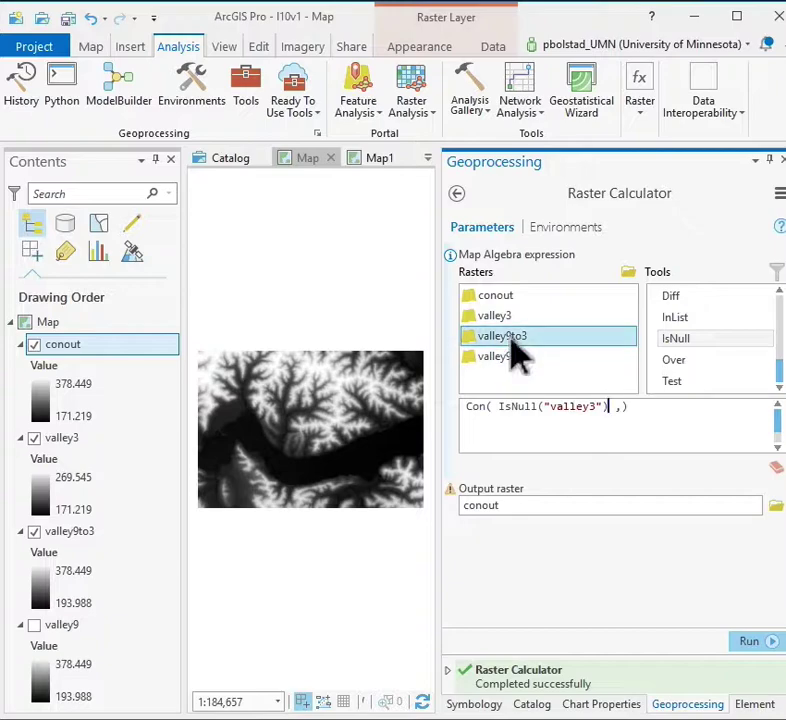
double_click(517, 340)
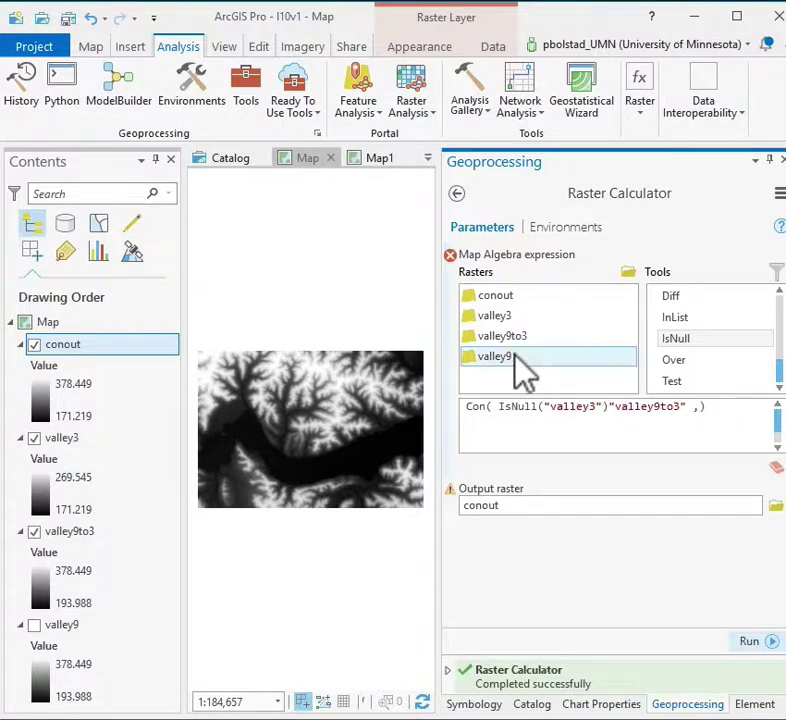
double_click(500, 320)
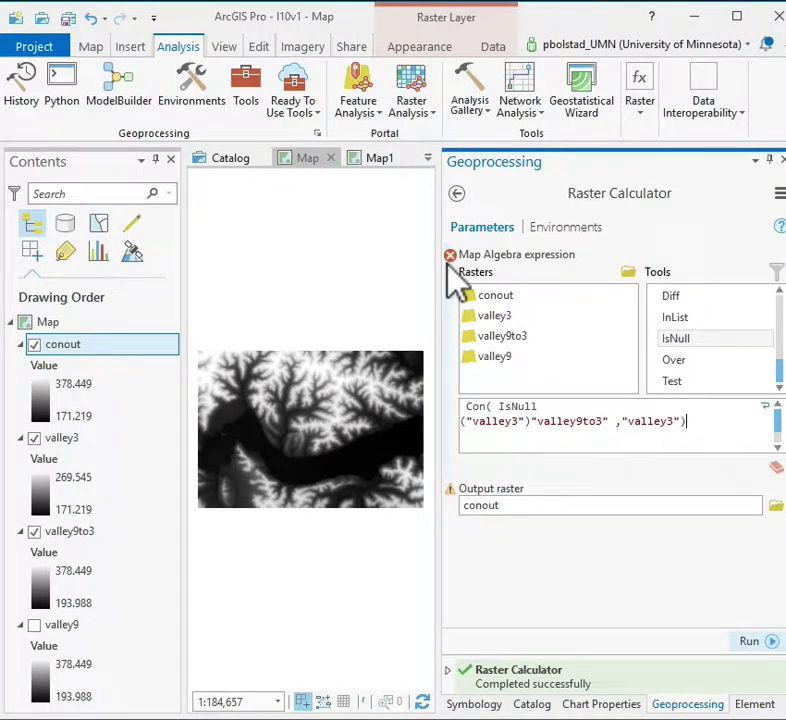
click(549, 505)
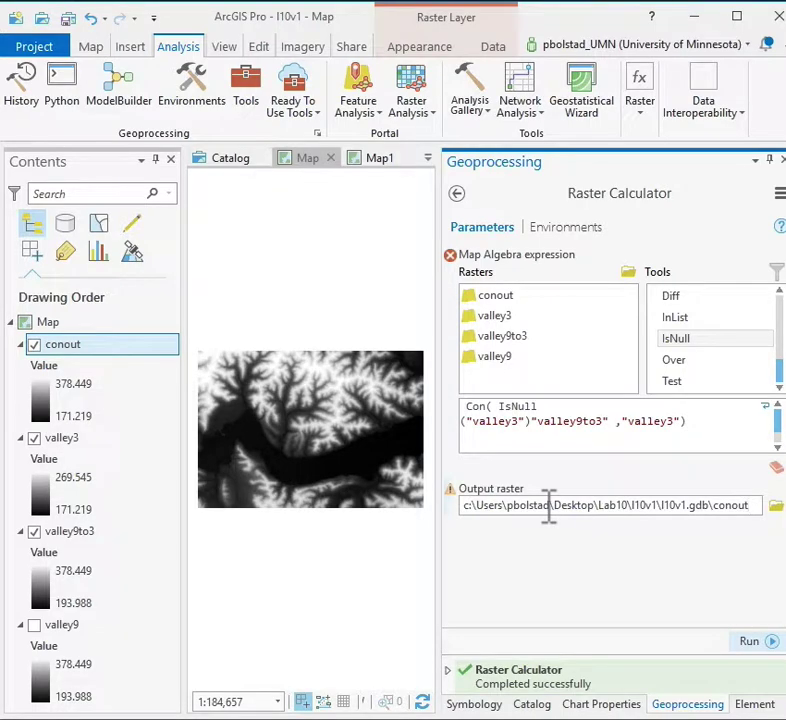
key(Tab)
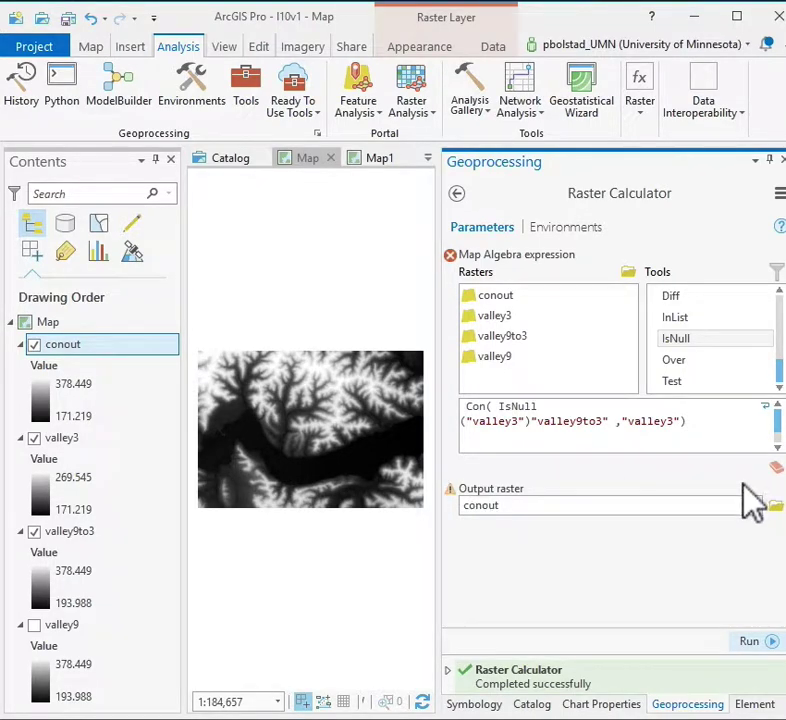
- Add the missing comma after IsNull("valley3") and remove the extra spaces before IsNull and after "valley9to3" in the expression
click(532, 421)
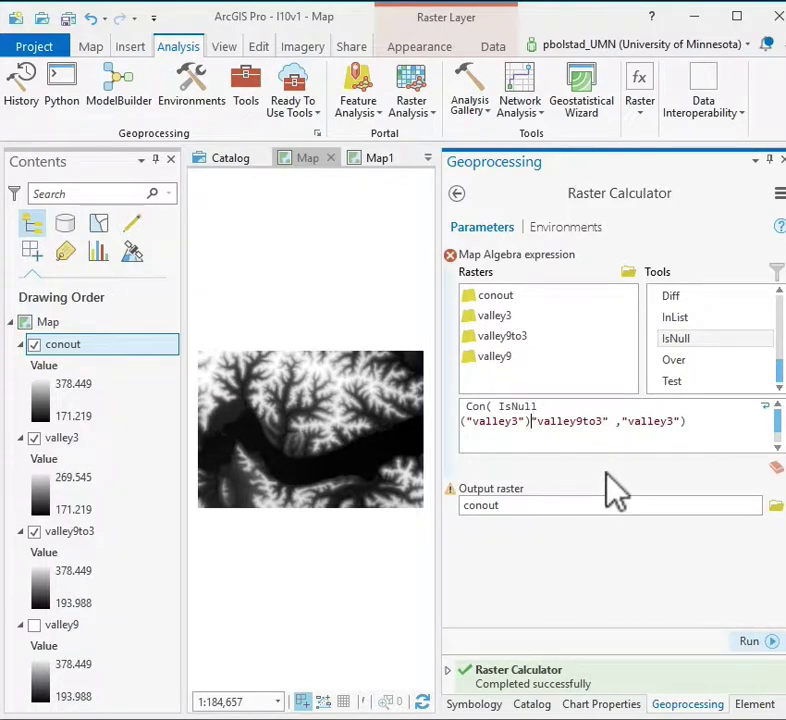
text(,)
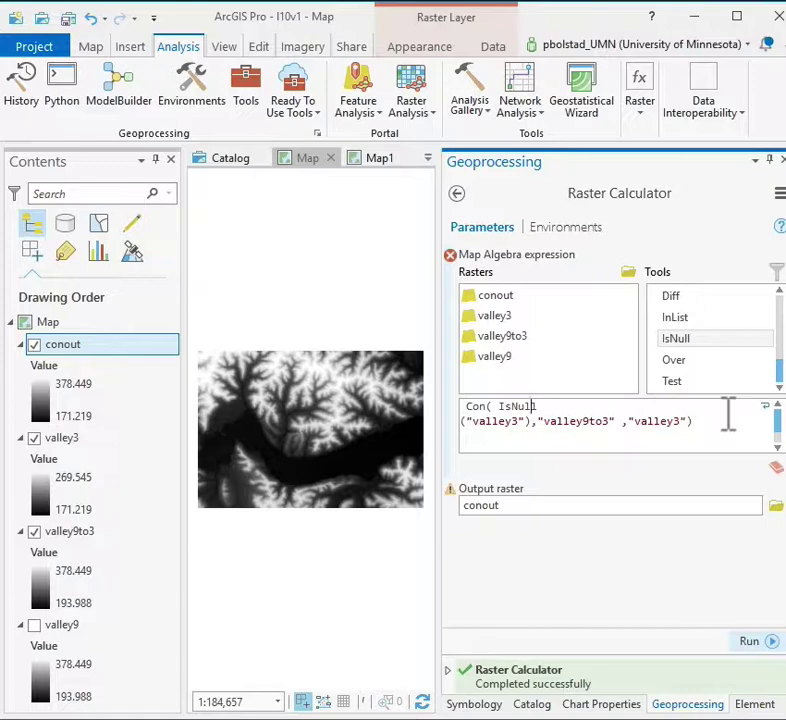
click(622, 421)
key(BackSpace)
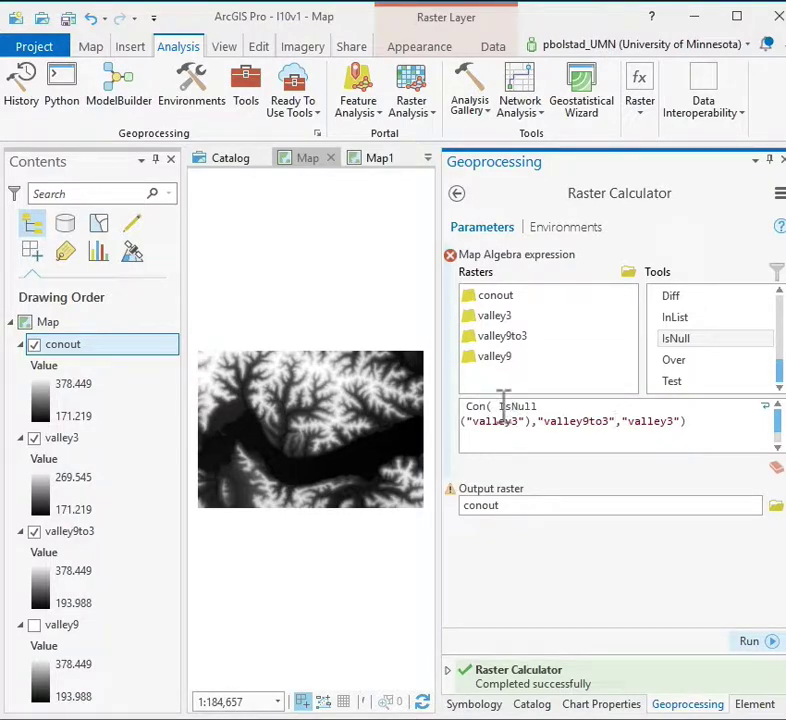
key(BackSpace)
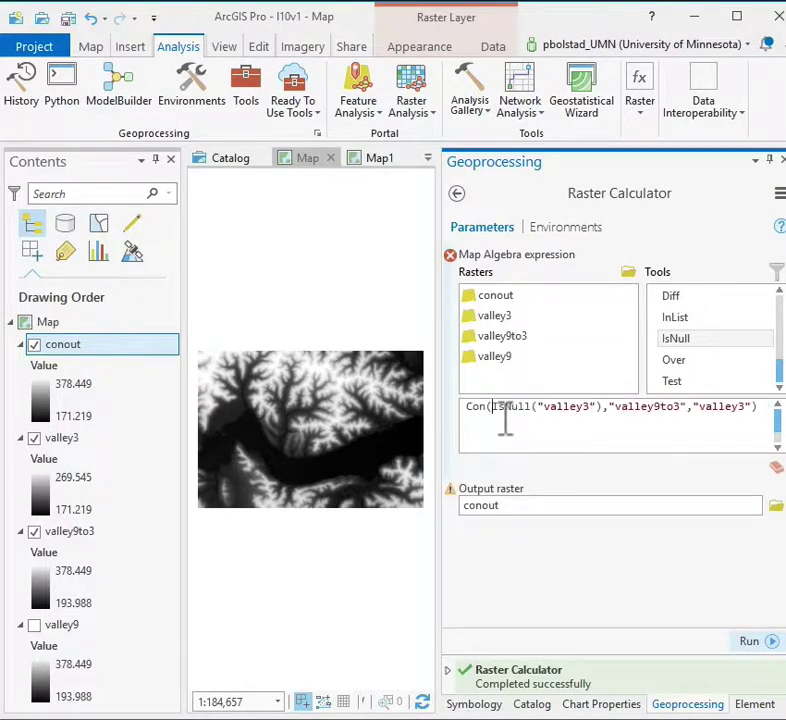
- Rename the output raster to conout2 and run the Raster Calculator with the rebuilt Con expression
click(593, 508)
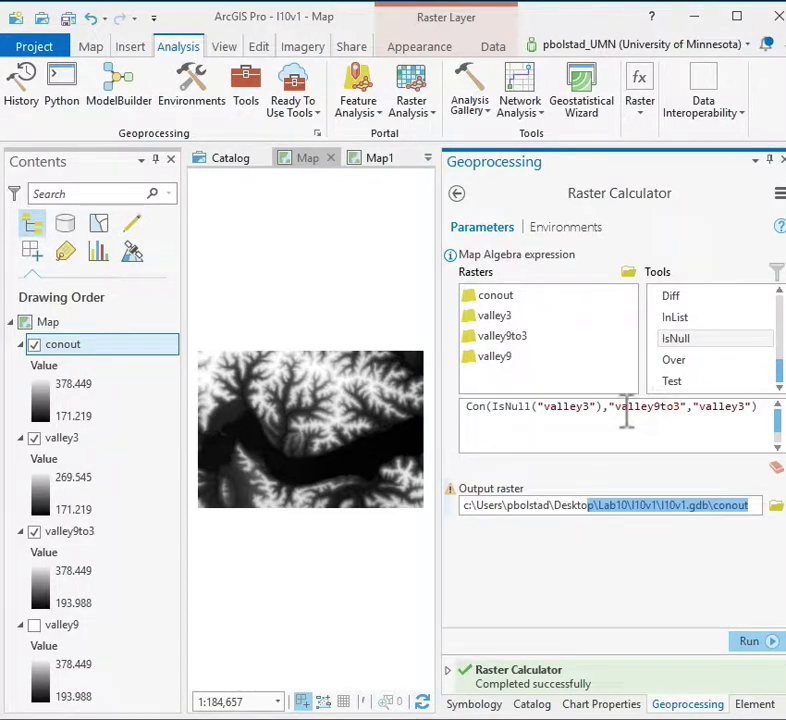
click(763, 412)
text())
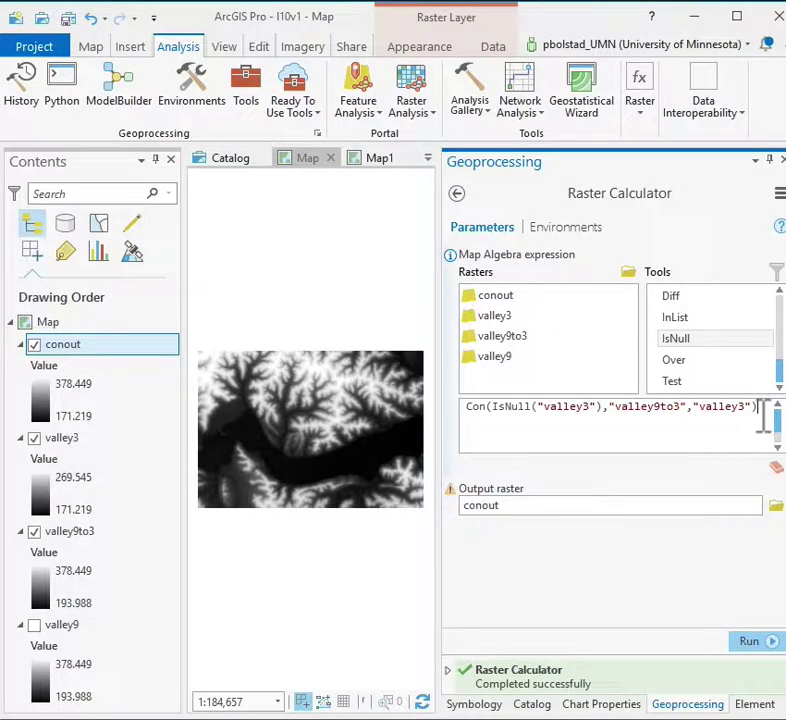
click(530, 507)
click(754, 507)
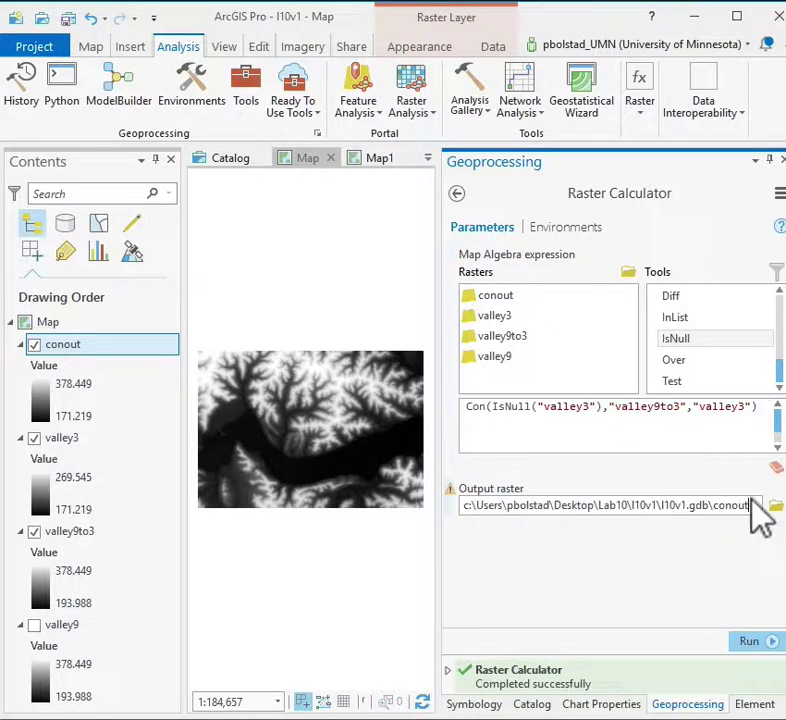
text(2)
click(530, 578)
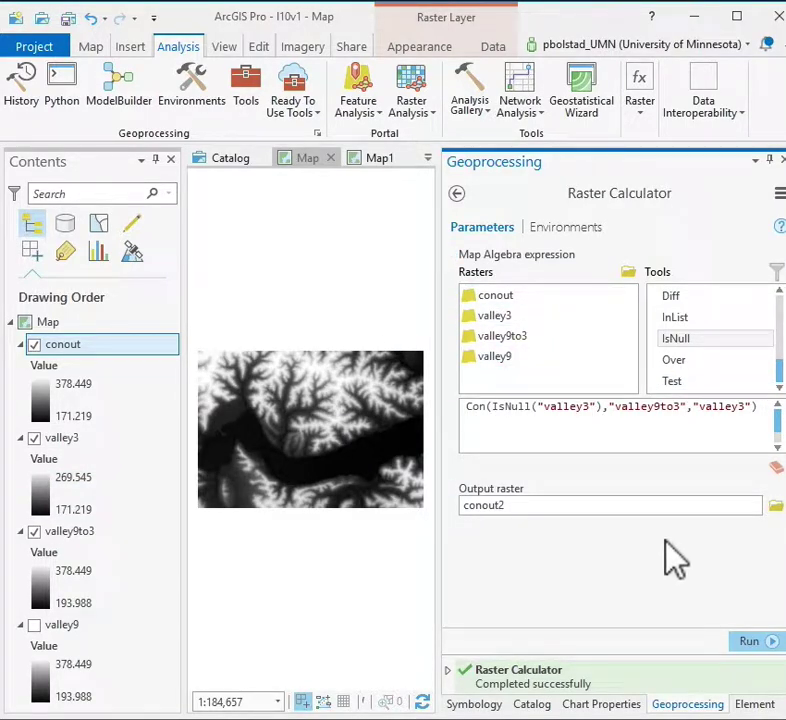
click(757, 645)
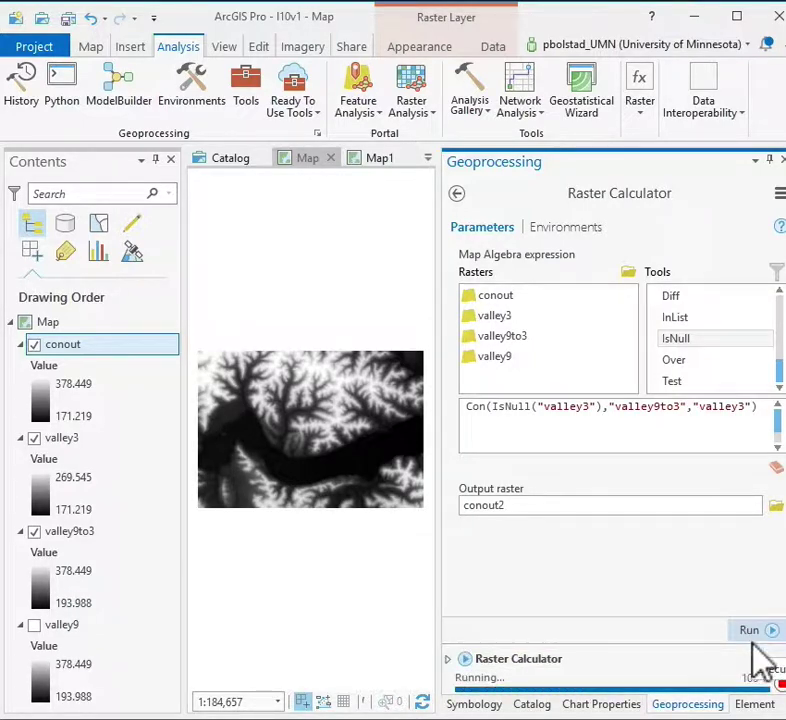